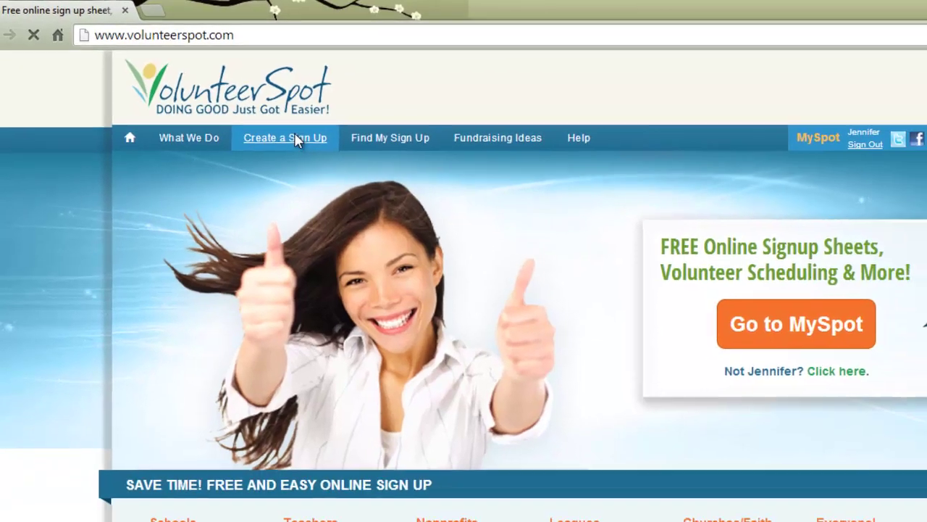
# Start a new single-day activity named Dance with type Kid's Class/School.
pyautogui.click(337, 158)
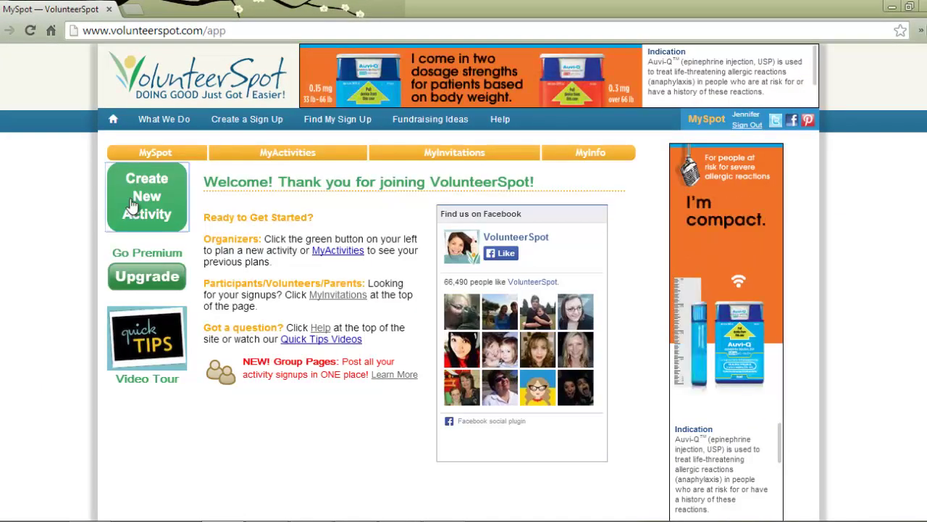
pyautogui.click(133, 206)
pyautogui.click(372, 273)
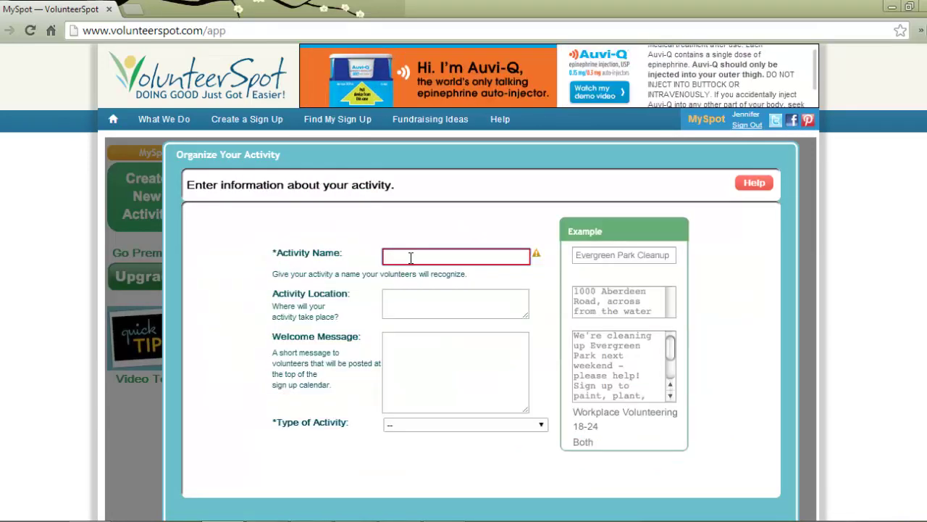
pyautogui.write('Dance')
pyautogui.click(537, 426)
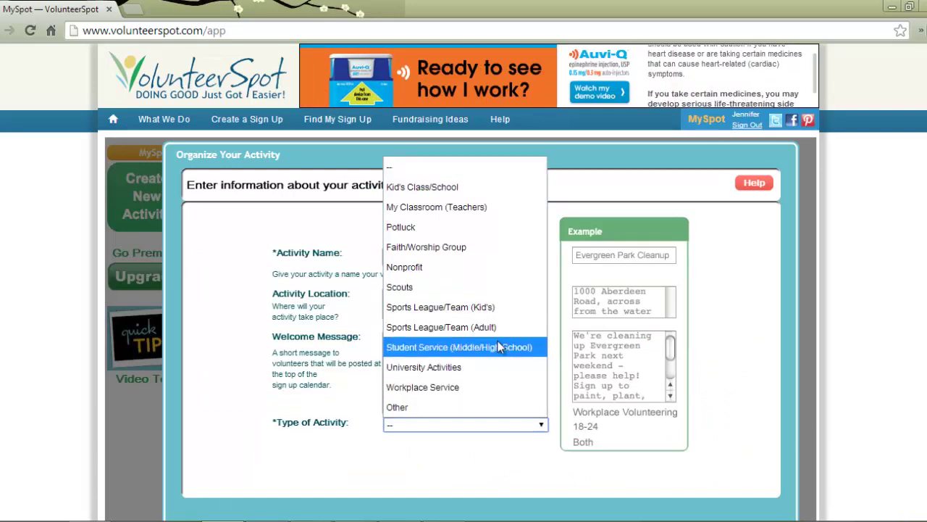
pyautogui.click(489, 192)
# Continue past the extra information and organizer details steps to the May 2014 planning calendar.
pyautogui.scroll(-2, 785, 281)
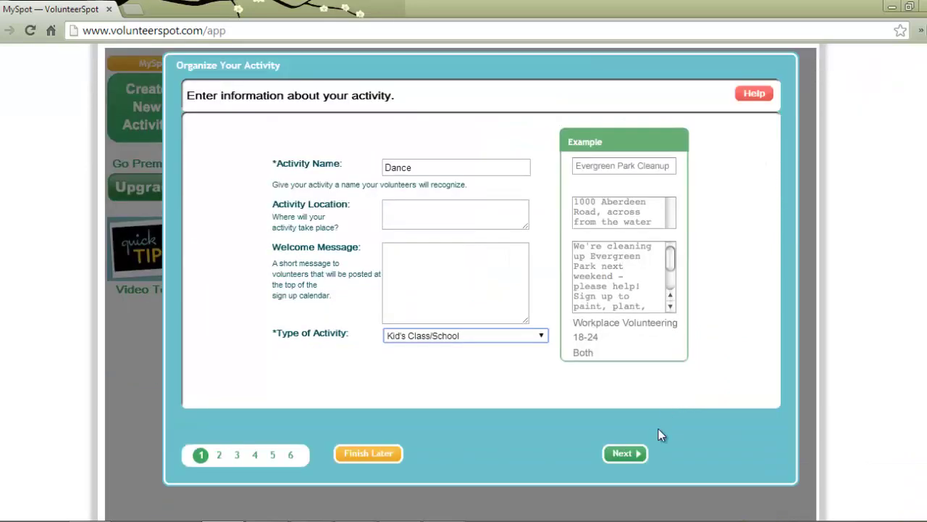
pyautogui.click(624, 453)
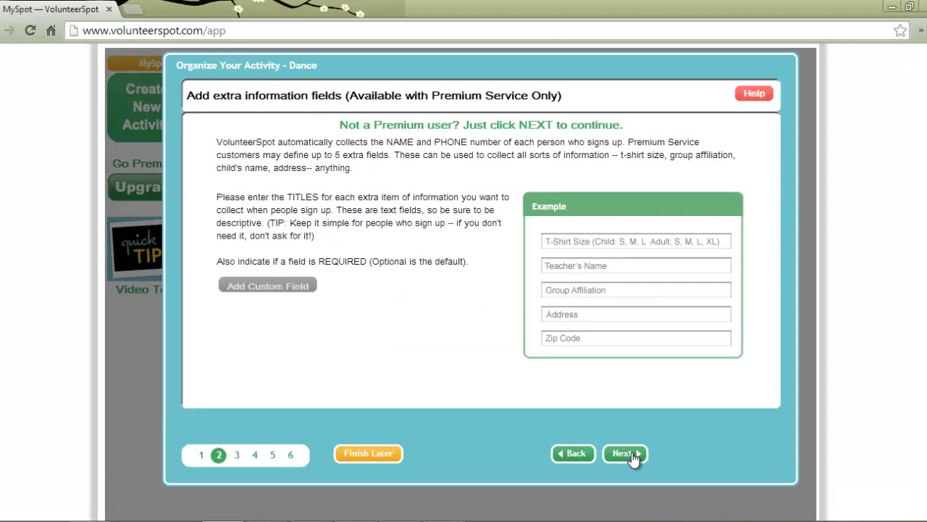
pyautogui.click(624, 453)
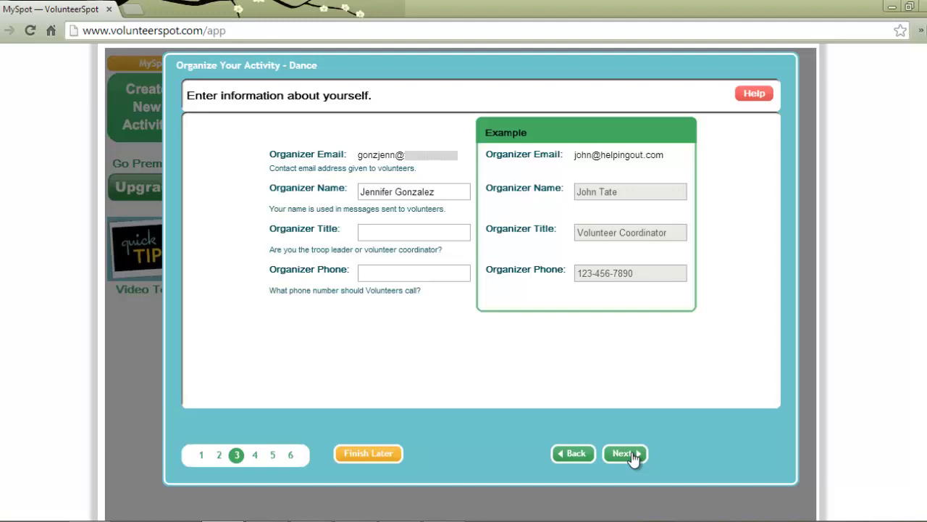
pyautogui.click(625, 454)
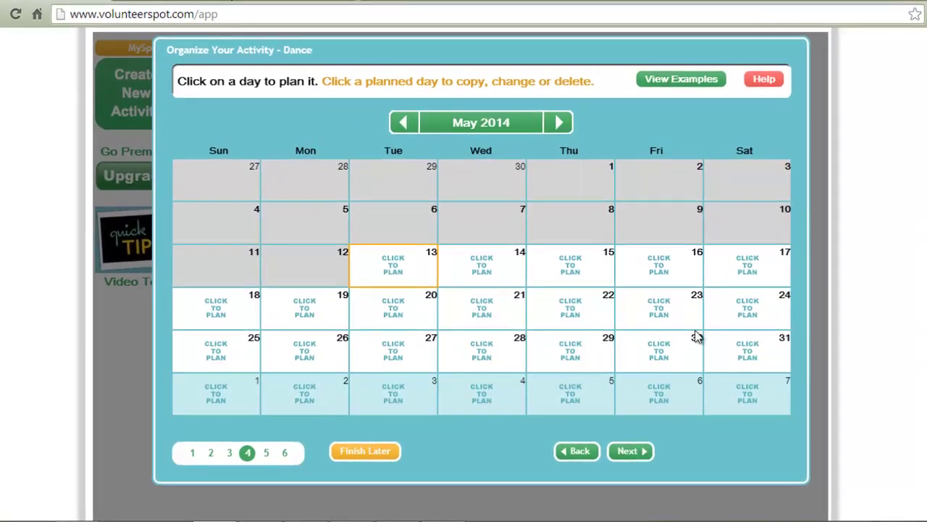
# Plan May 30 and add a TO DO task named Chaperone.
pyautogui.click(667, 359)
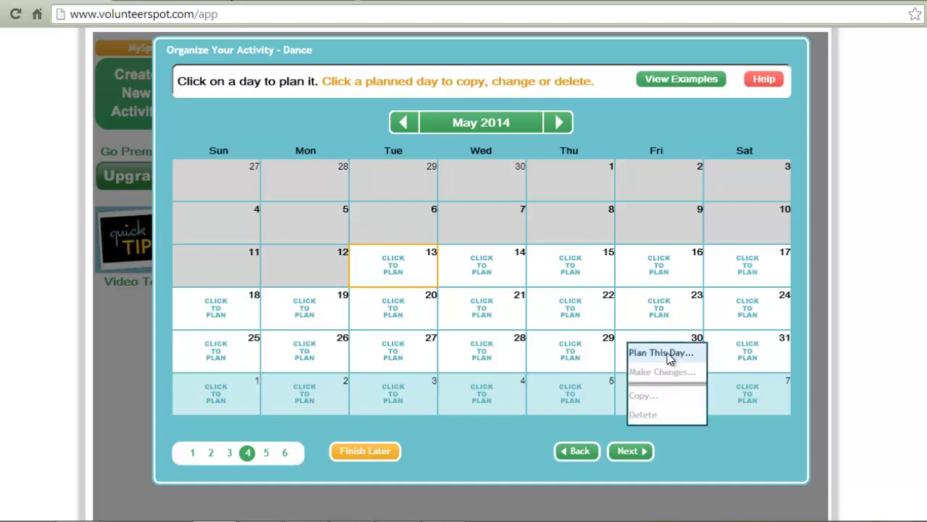
pyautogui.click(667, 357)
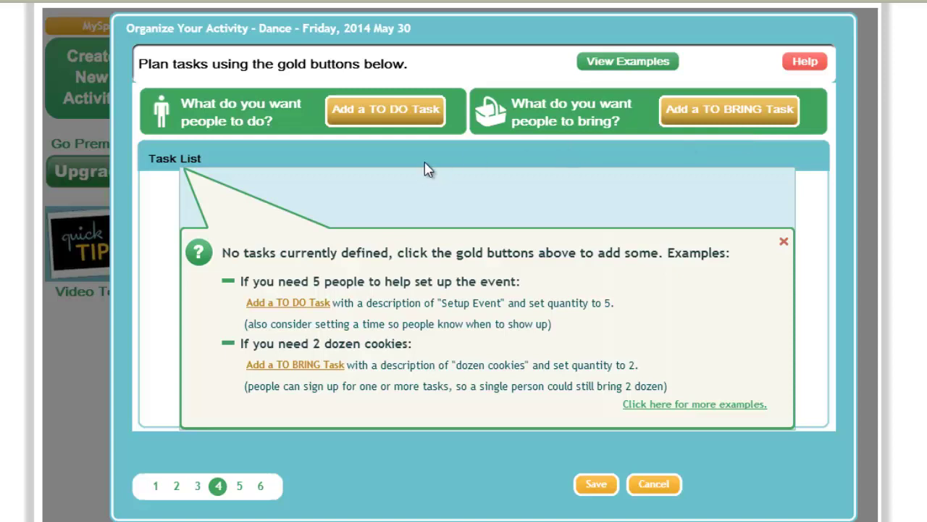
pyautogui.click(387, 110)
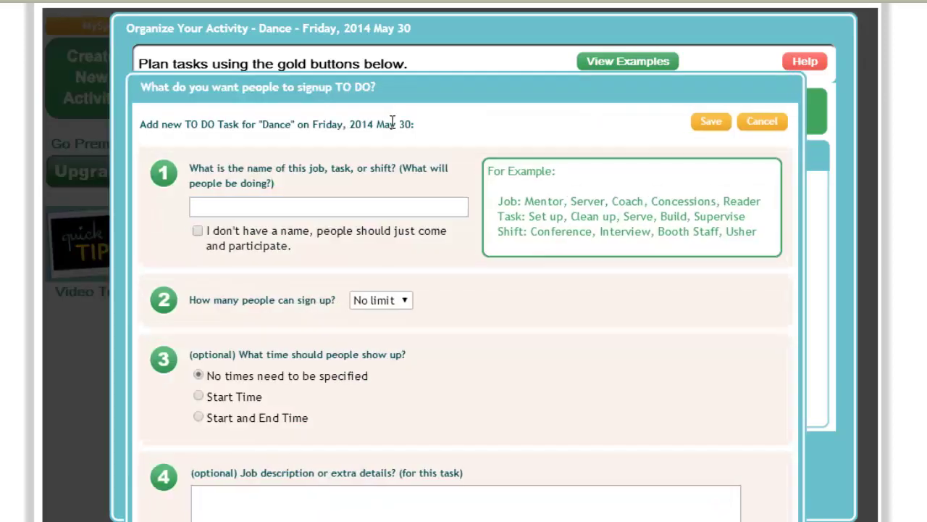
pyautogui.click(348, 207)
pyautogui.write('Chaperone')
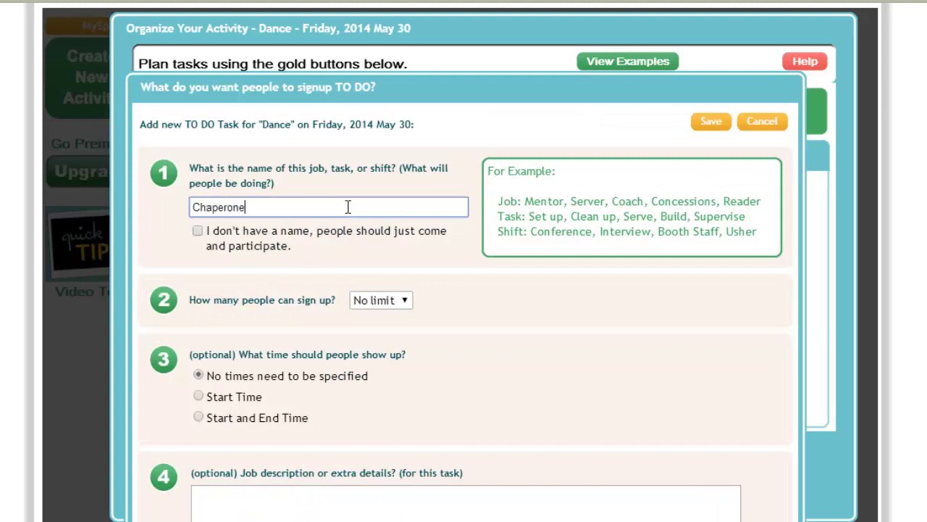
# Set the Chaperone task to 7:00–8:00 pm, limit it to 4 people, and save.
pyautogui.scroll(-1, 451, 294)
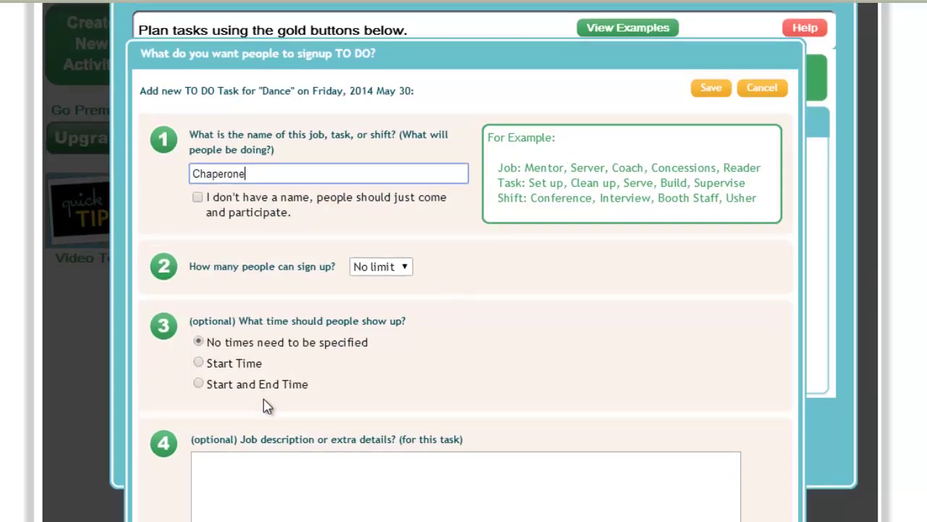
pyautogui.click(200, 385)
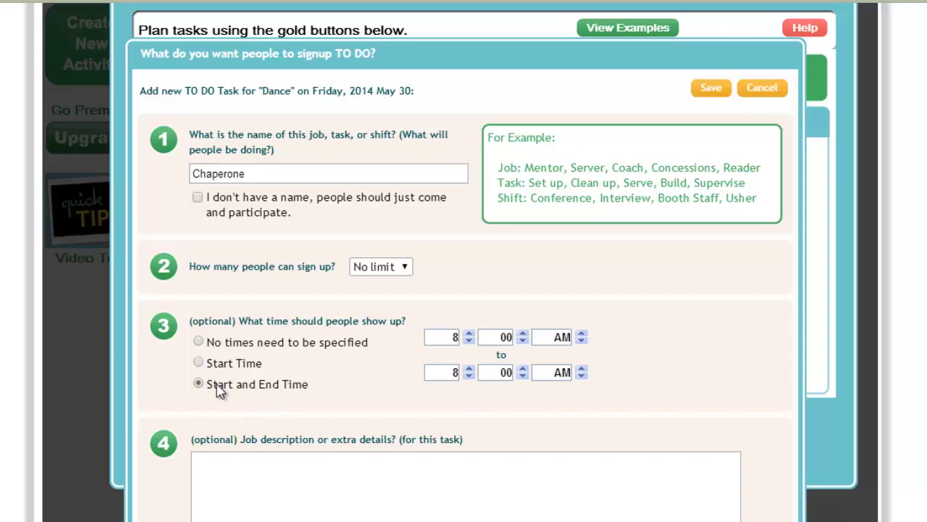
pyautogui.click(469, 341)
pyautogui.click(581, 336)
pyautogui.click(581, 370)
pyautogui.click(403, 266)
pyautogui.click(375, 59)
pyautogui.click(706, 93)
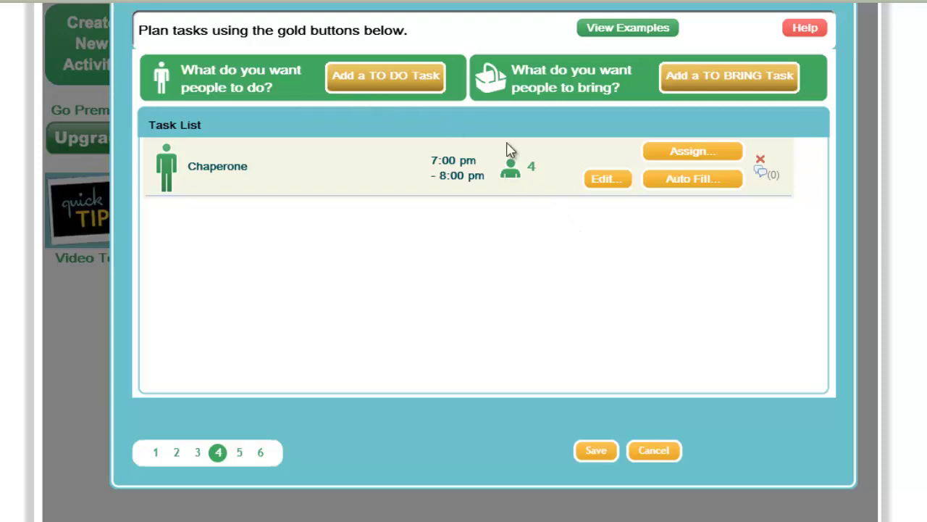
# Add a 12-pack Coke TO BRING item for 6 people and save May 30's task list.
pyautogui.click(702, 94)
pyautogui.click(369, 163)
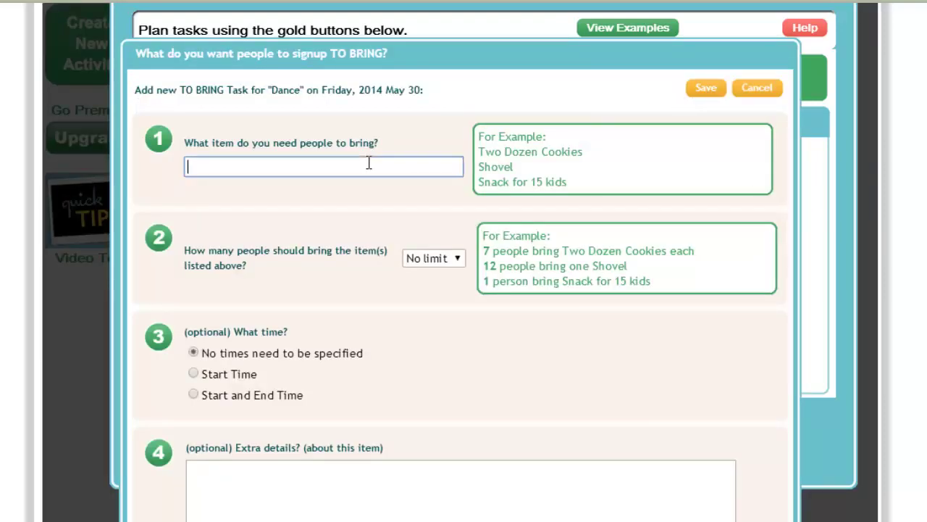
pyautogui.write('12-pack Coke')
pyautogui.click(450, 258)
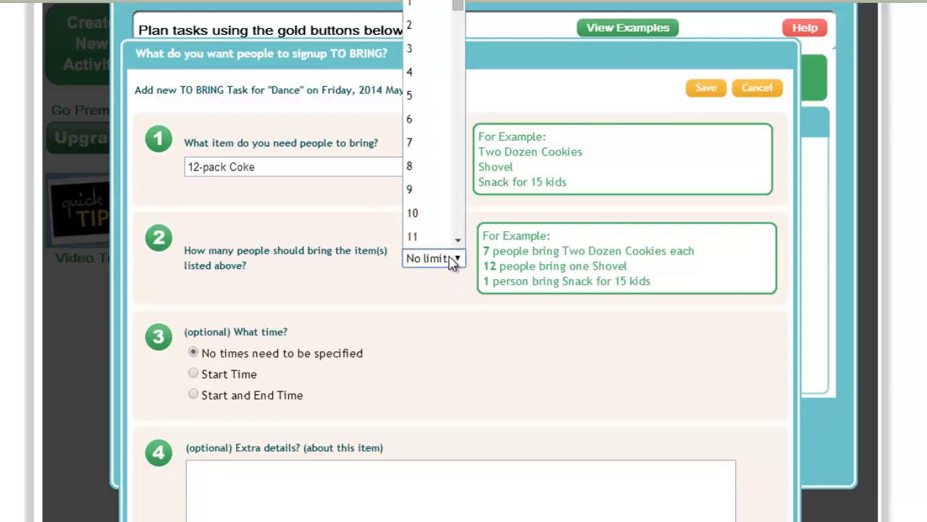
pyautogui.click(441, 119)
pyautogui.click(709, 89)
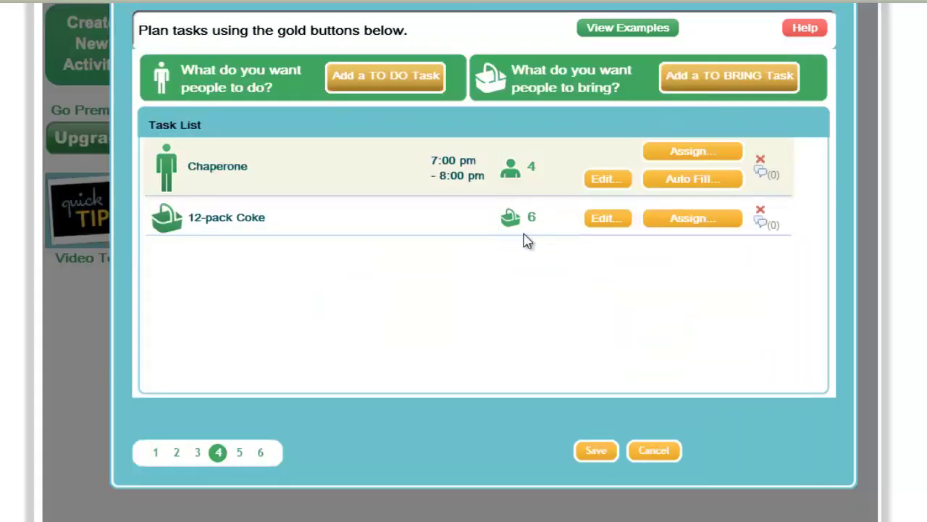
pyautogui.click(597, 450)
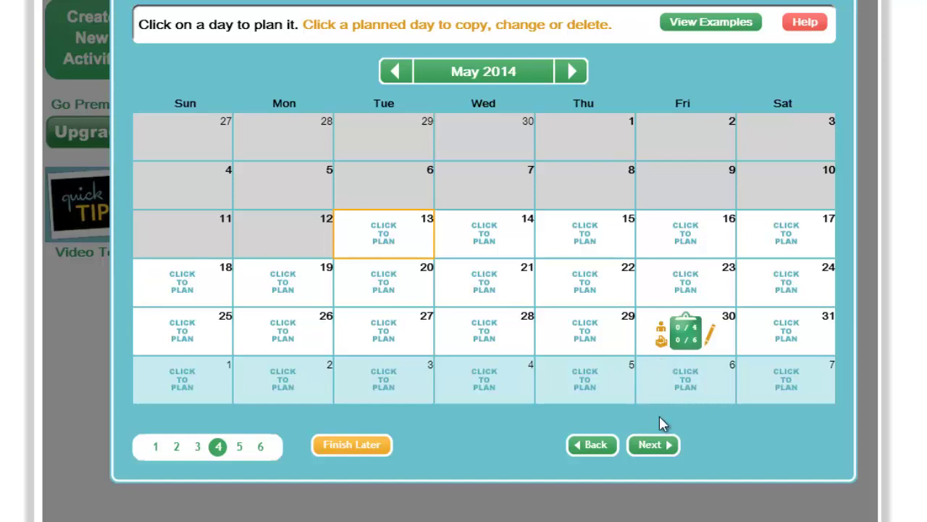
# Move from the calendar to the Send Draft Invitation step.
pyautogui.click(656, 445)
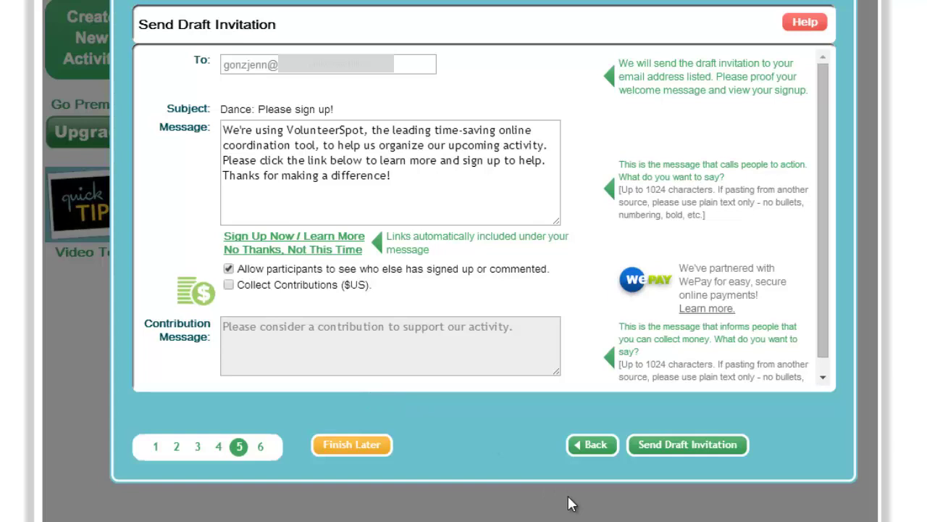
pyautogui.click(678, 447)
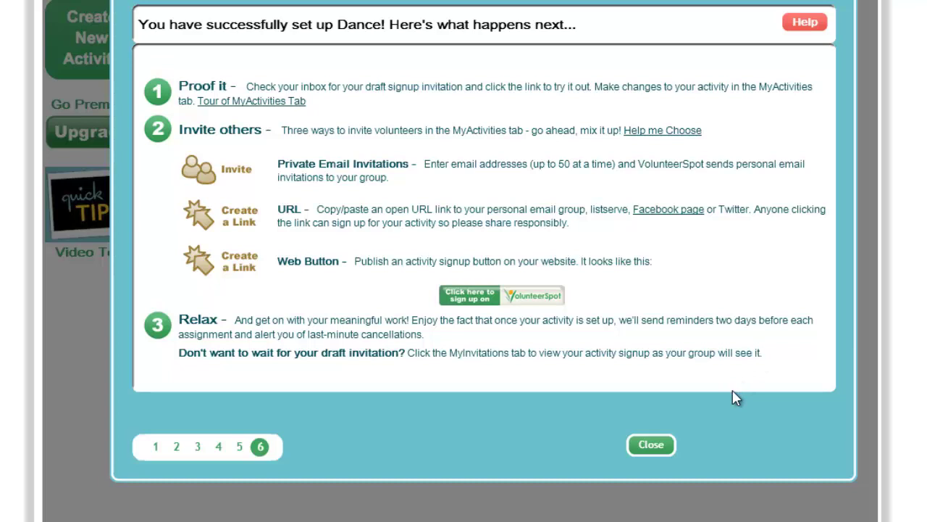
pyautogui.click(654, 444)
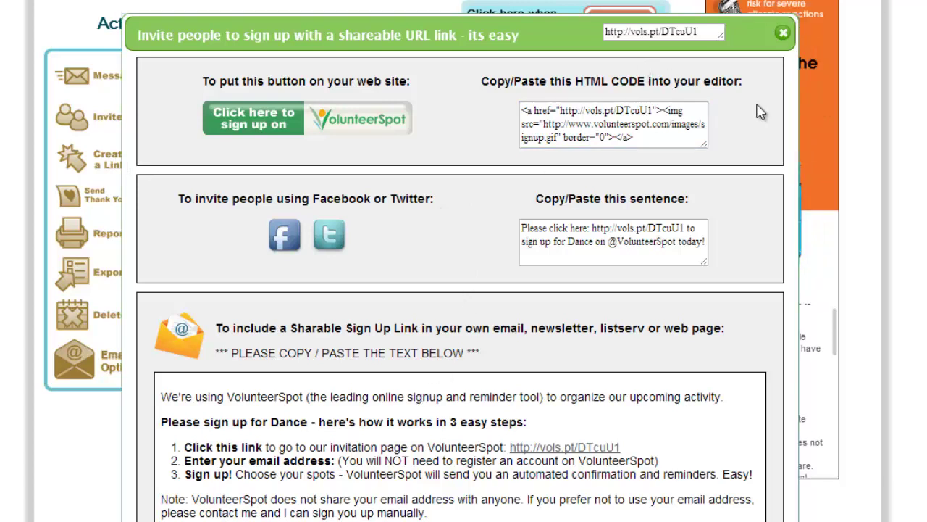
pyautogui.click(666, 33)
pyautogui.rightClick(665, 33)
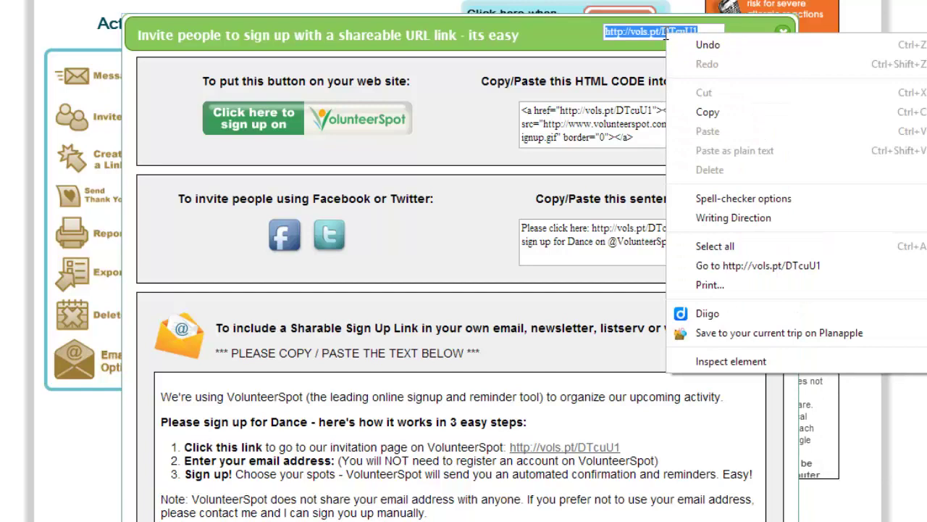
pyautogui.click(730, 116)
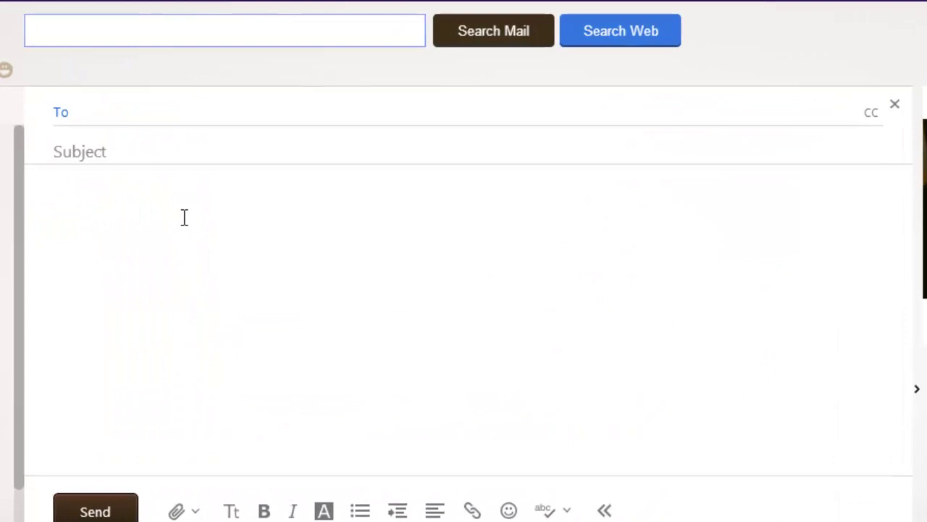
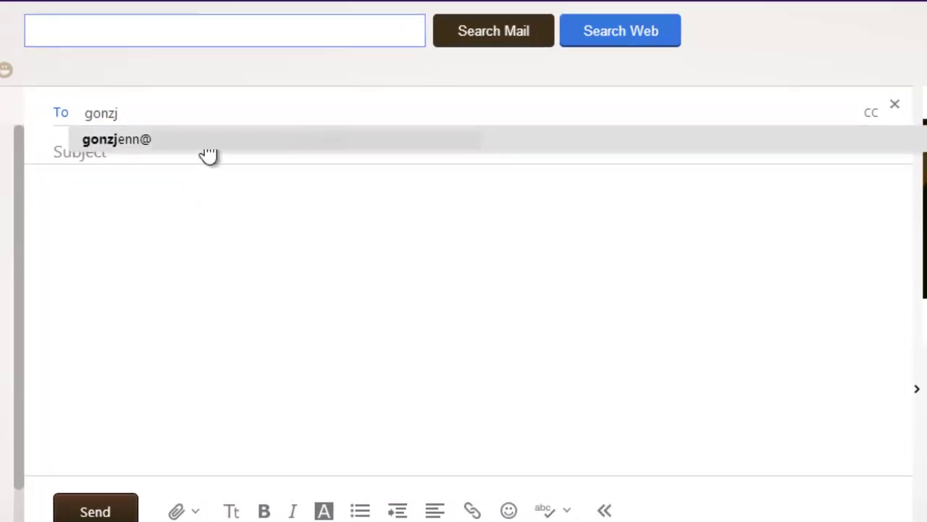
# Address the email to the suggested recipient with subject 'Sign Up for the Dance!'.
pyautogui.click(207, 142)
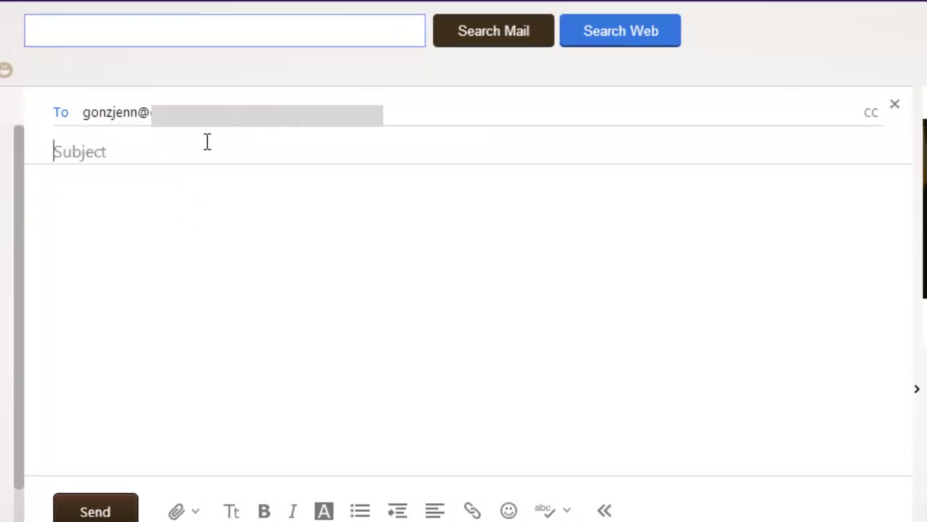
pyautogui.click(207, 142)
pyautogui.write('Sign Up for the Dance!')
# Write the body 'Sign up for the dance here:' followed by the pasted link, removing the preview card.
pyautogui.click(133, 249)
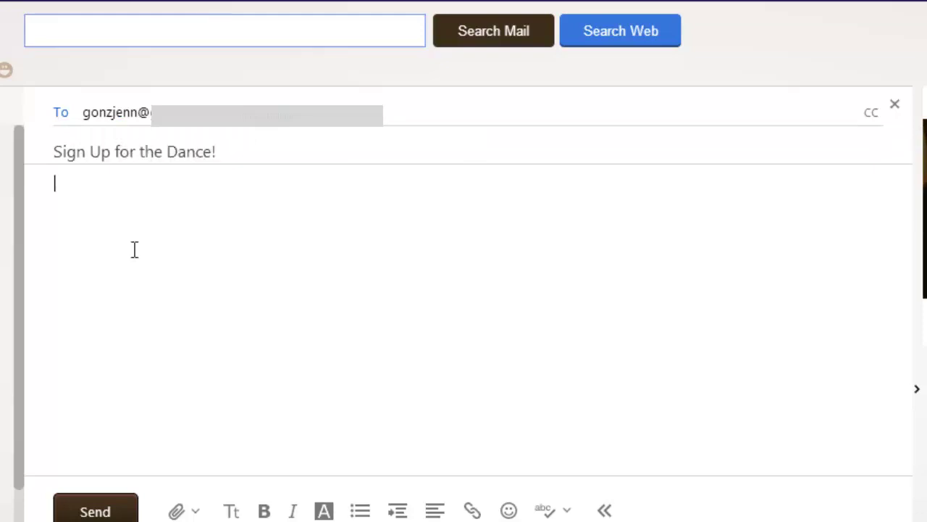
pyautogui.write('Sign up for the dance here:')
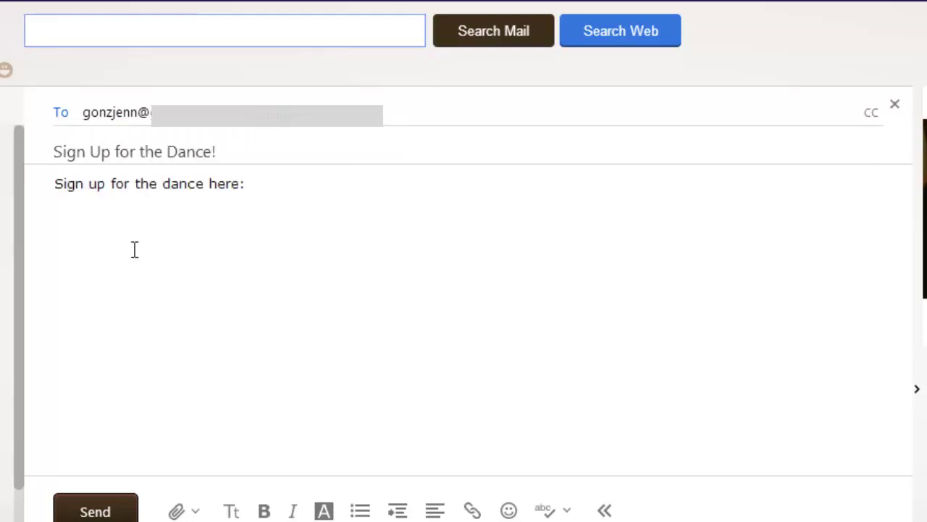
pyautogui.hotkey('ctrl', 'v')
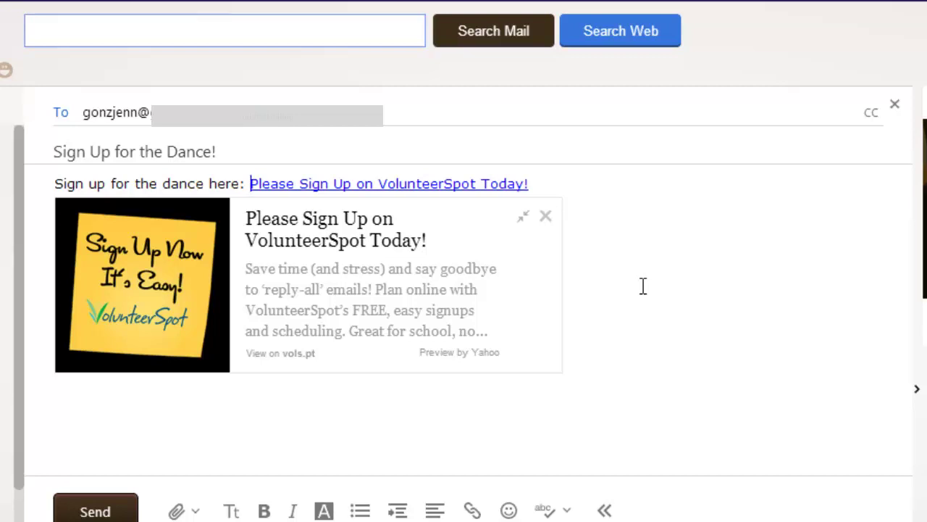
pyautogui.click(546, 216)
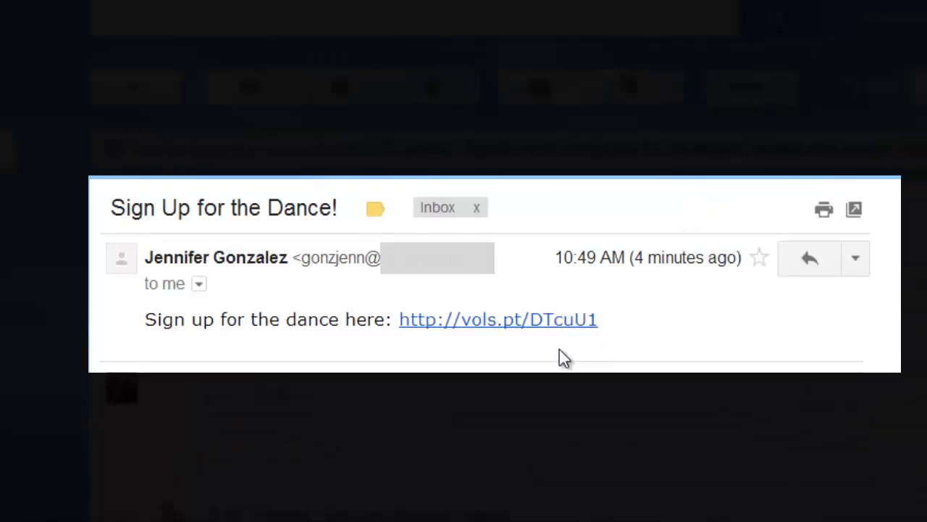
pyautogui.click(472, 324)
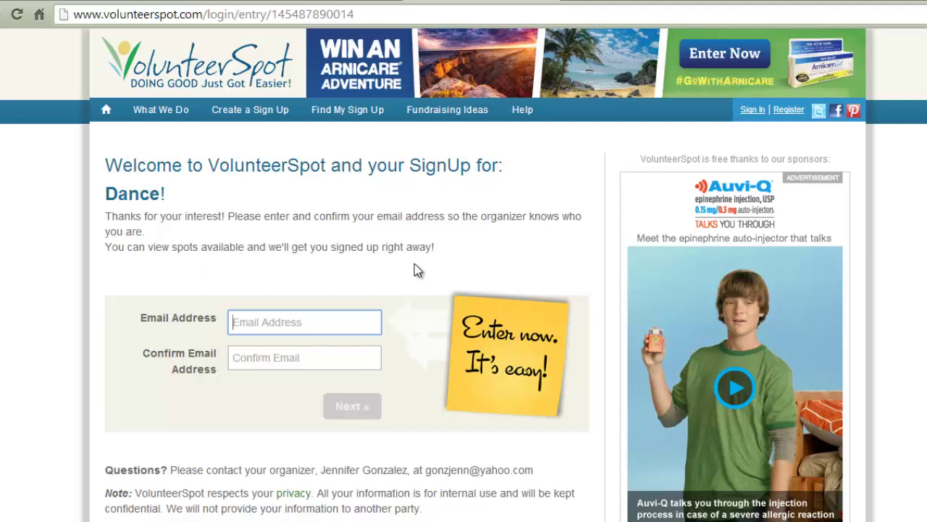
# Enter and confirm the volunteer's email address to reach the sign-up spots.
pyautogui.click(300, 356)
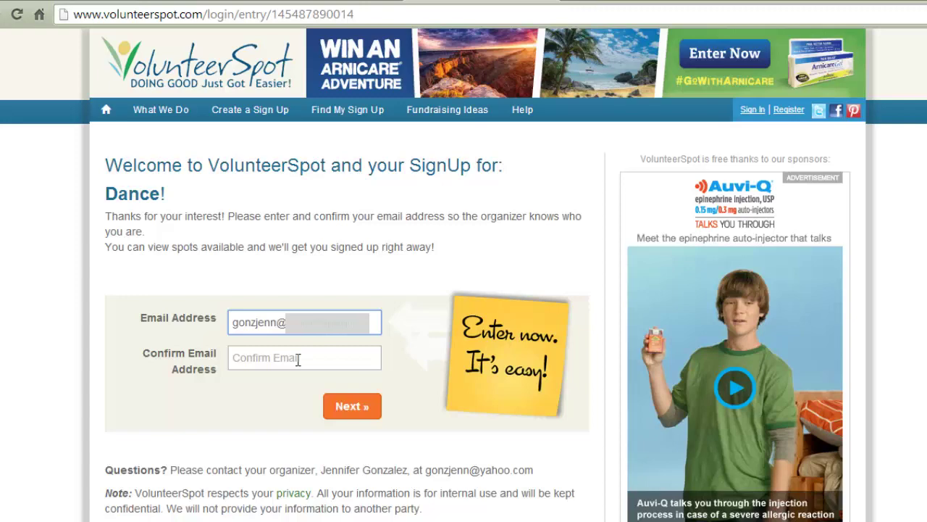
pyautogui.click(345, 403)
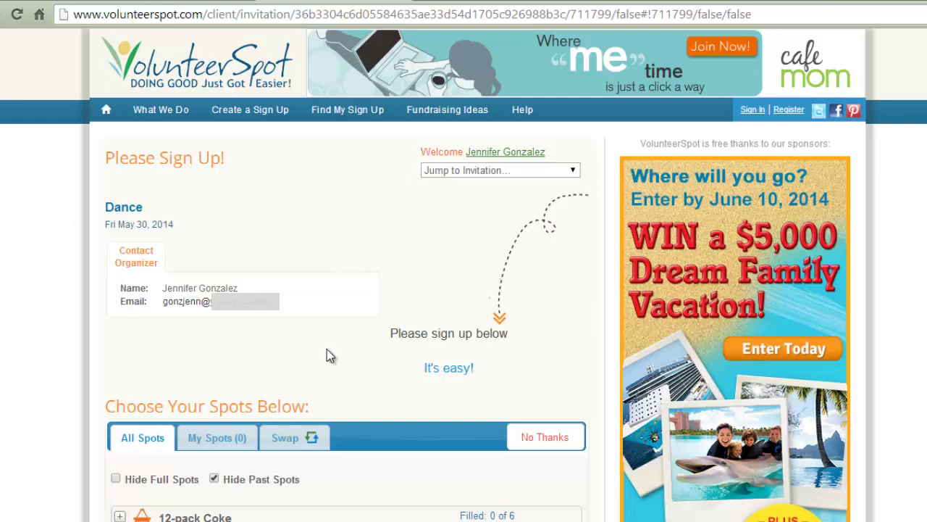
# Claim one 12-pack Coke spot and save it.
pyautogui.scroll(-3, 327, 349)
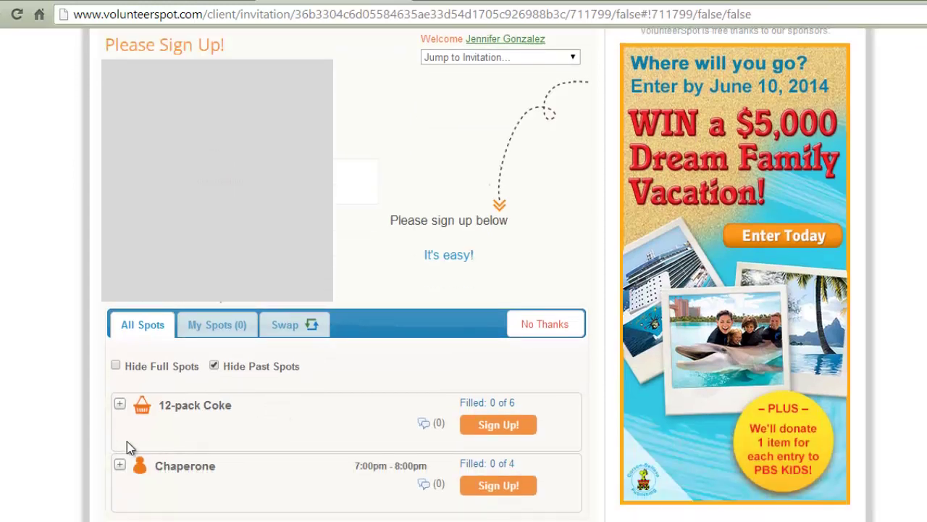
pyautogui.scroll(-1, 82, 463)
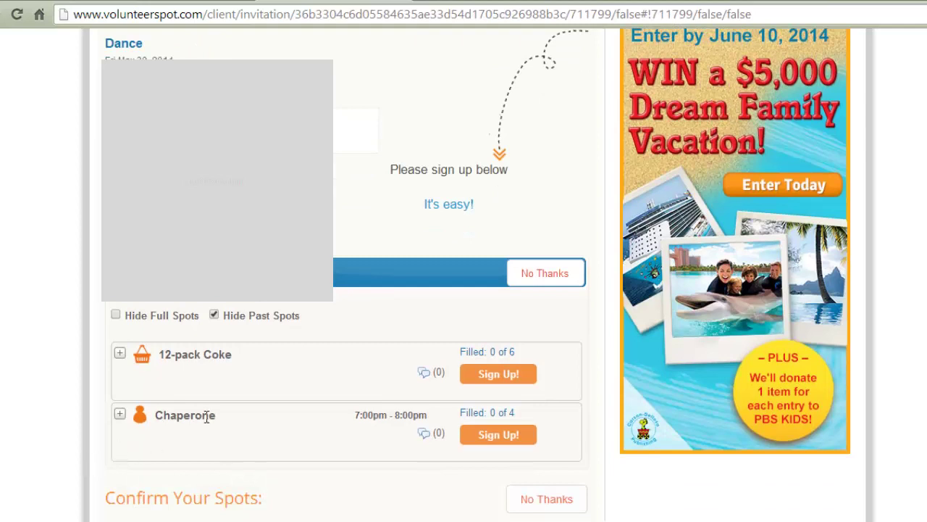
pyautogui.click(481, 382)
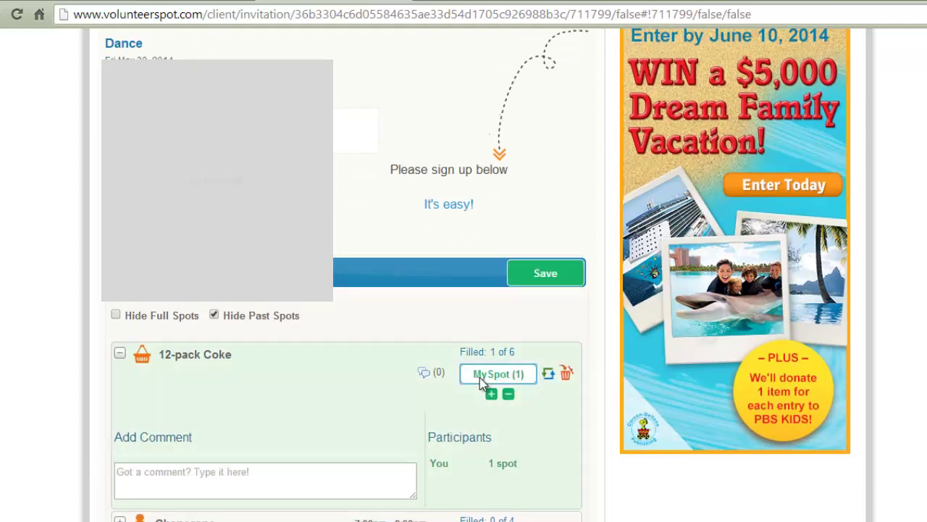
pyautogui.scroll(-1, 337, 392)
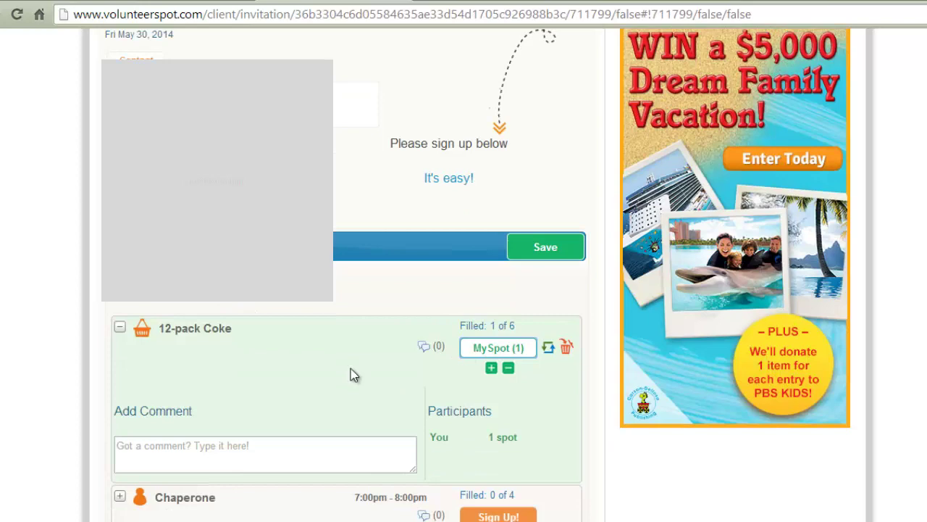
pyautogui.click(534, 249)
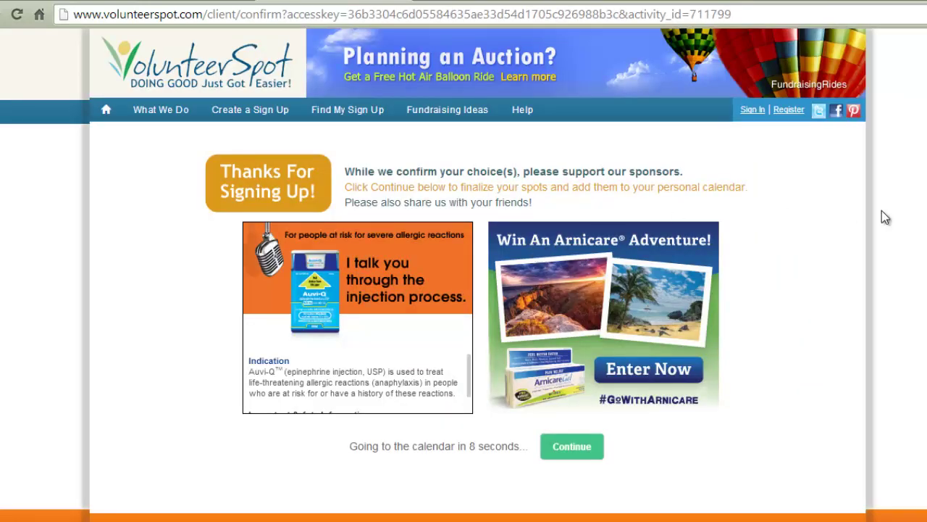
# Sign in as organizer and view the fill status of the Dance's May 30 slots.
pyautogui.click(757, 111)
pyautogui.click(278, 327)
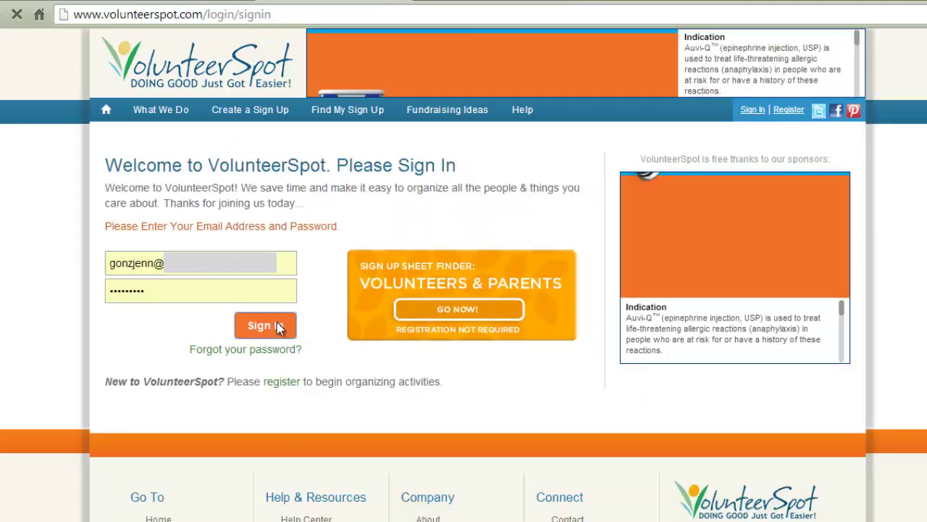
pyautogui.click(306, 148)
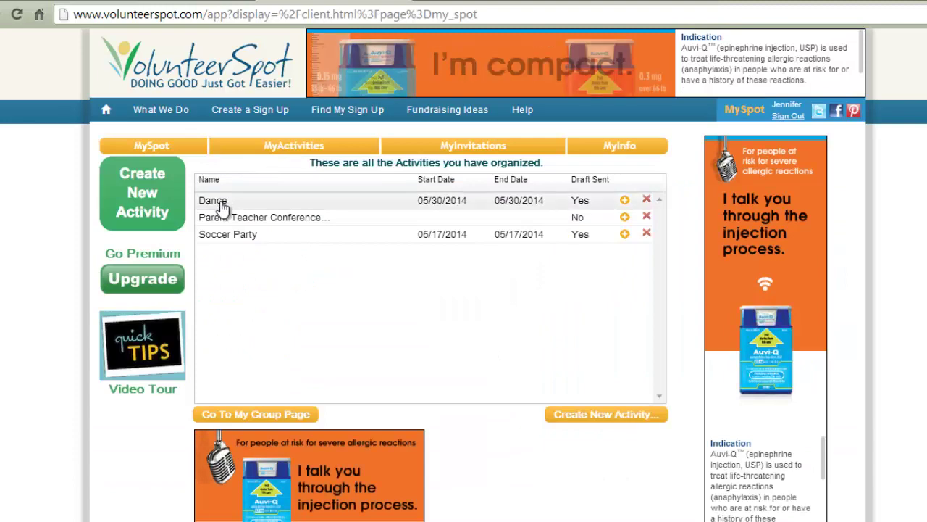
pyautogui.click(221, 205)
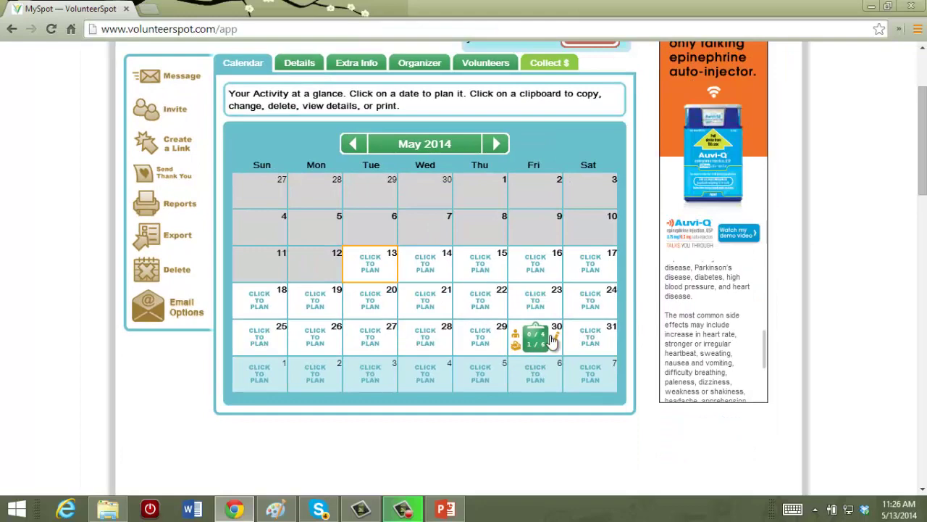
pyautogui.click(551, 340)
pyautogui.click(550, 379)
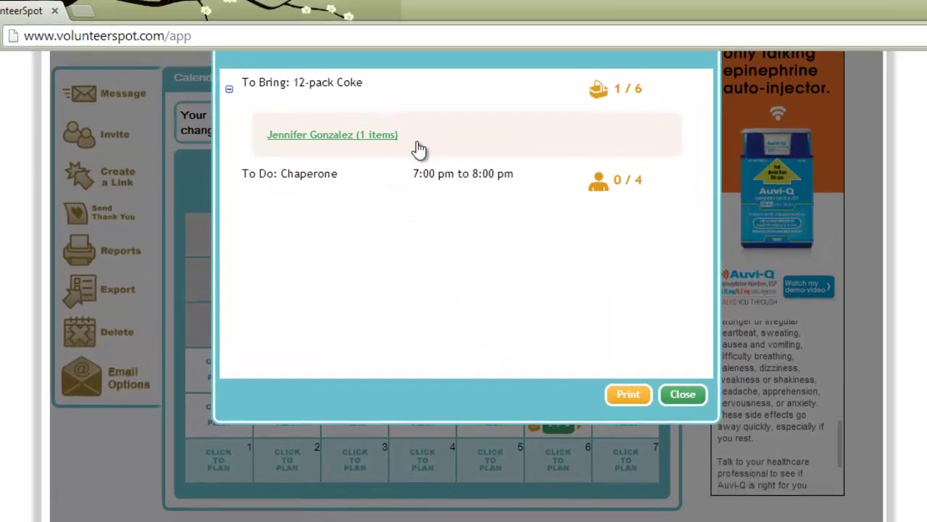
pyautogui.click(683, 395)
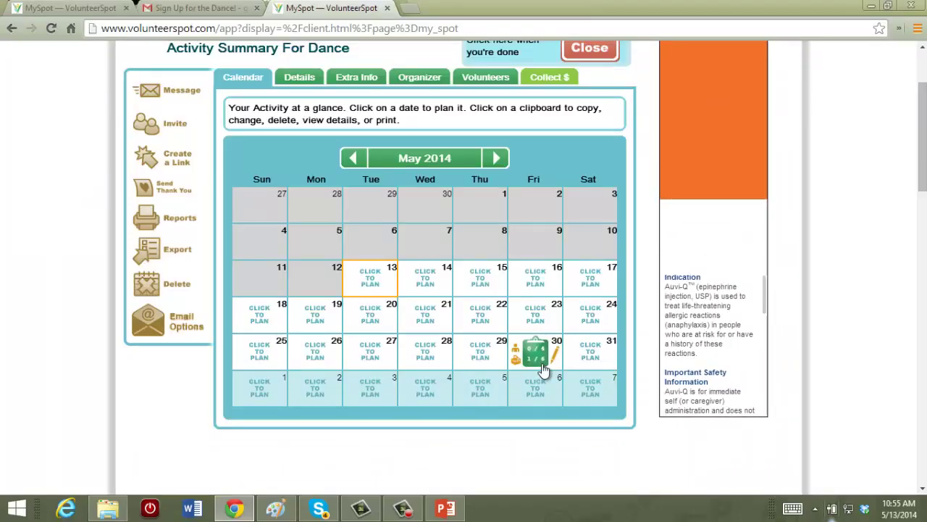